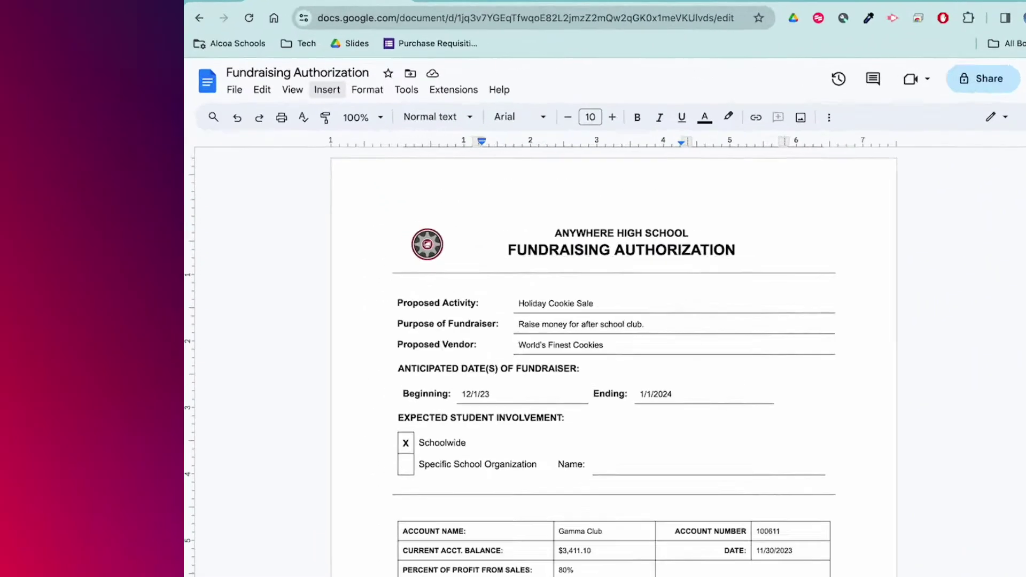
# Place Signer 1's signature field and date-signed field on the Requested by line
pyautogui.click(311, 78)
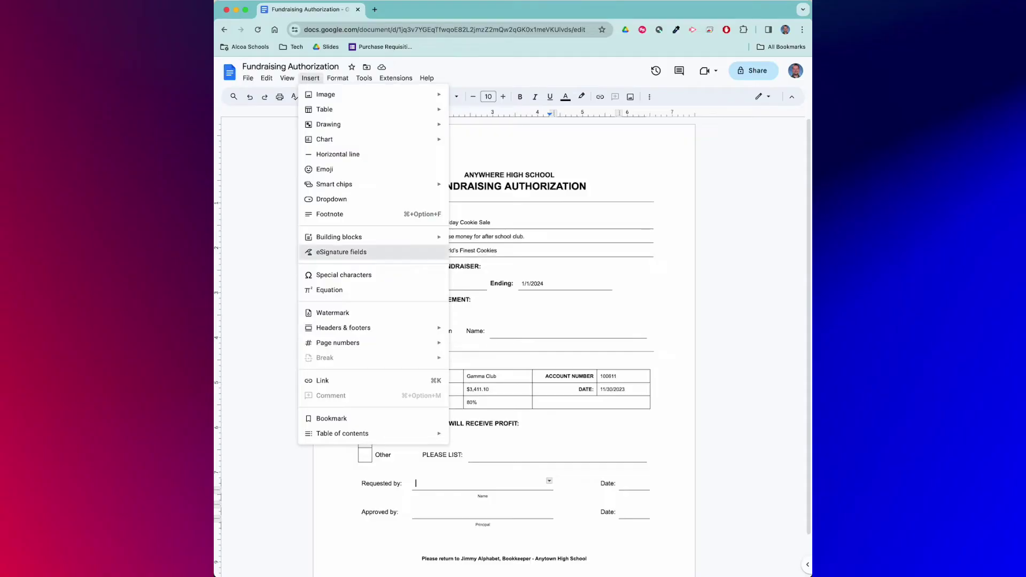
pyautogui.click(678, 160)
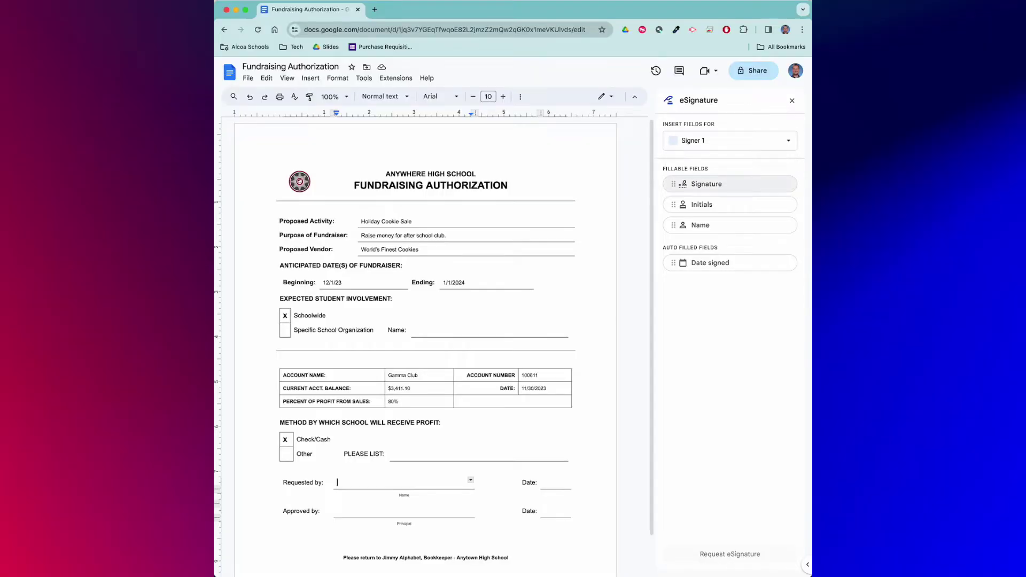
pyautogui.moveTo(683, 184)
pyautogui.mouseDown()
pyautogui.moveTo(458, 451)
pyautogui.moveTo(399, 495)
pyautogui.moveTo(356, 494)
pyautogui.mouseUp()
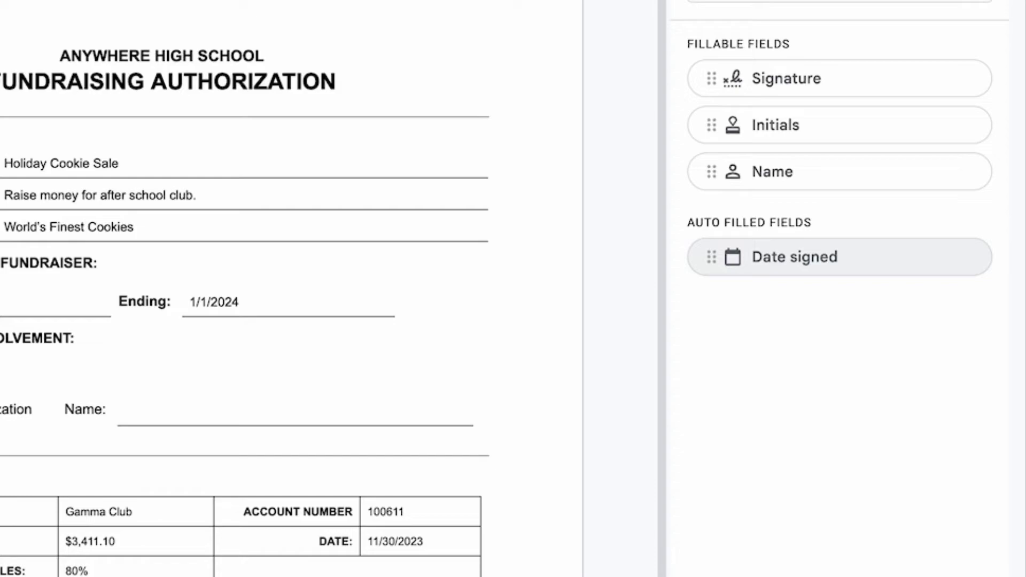
pyautogui.moveTo(733, 257); pyautogui.dragTo(570, 516)
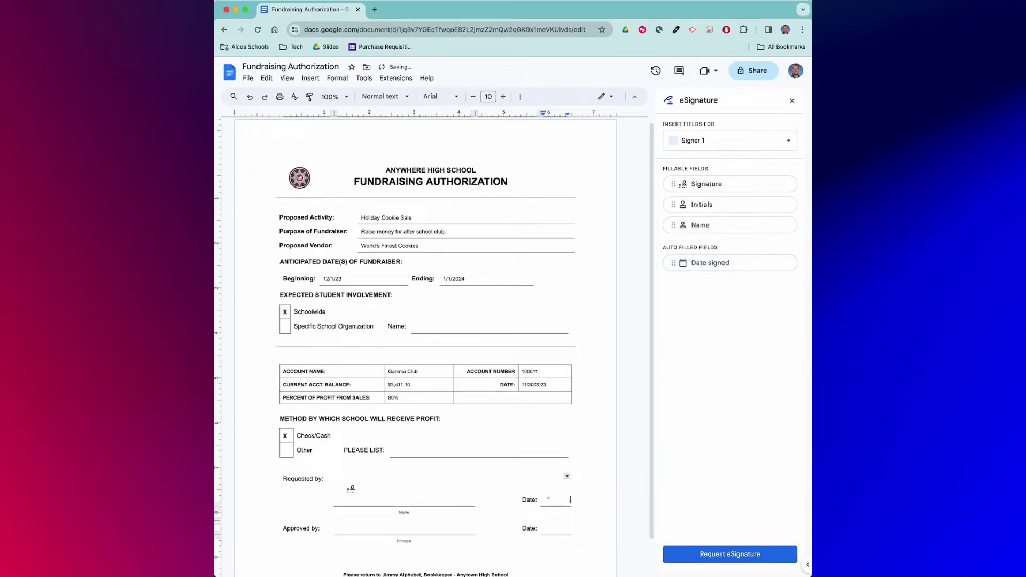
pyautogui.scroll(-2, 422, 342)
# Add a second signer labelled 'Signer 2' in signer management and save
pyautogui.click(725, 140)
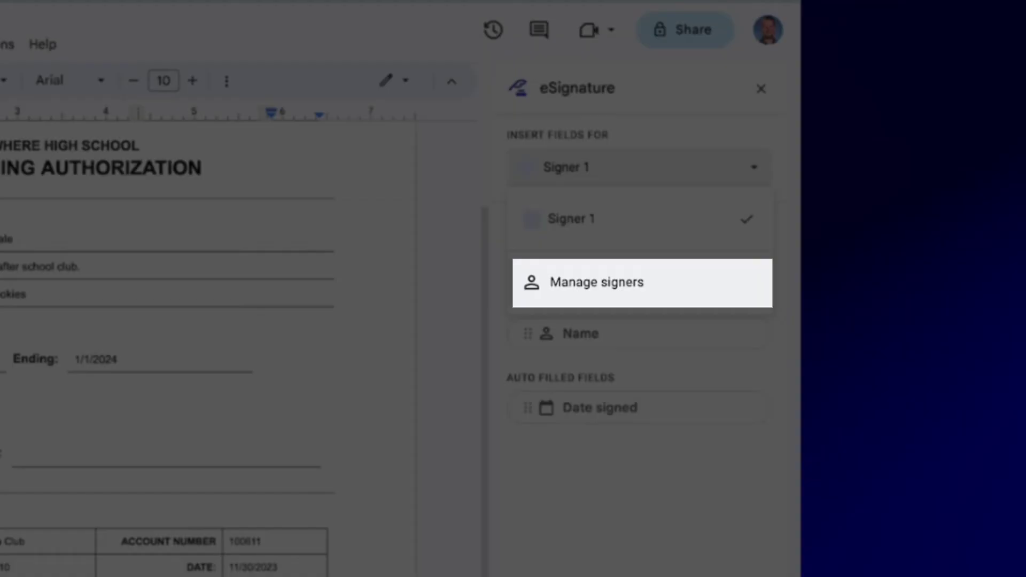
pyautogui.click(596, 282)
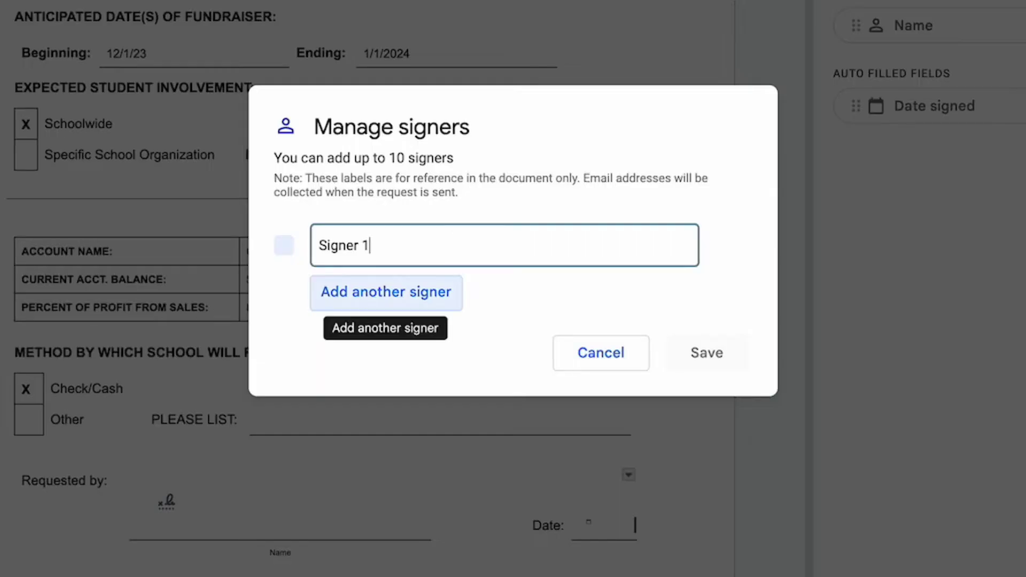
pyautogui.click(386, 291)
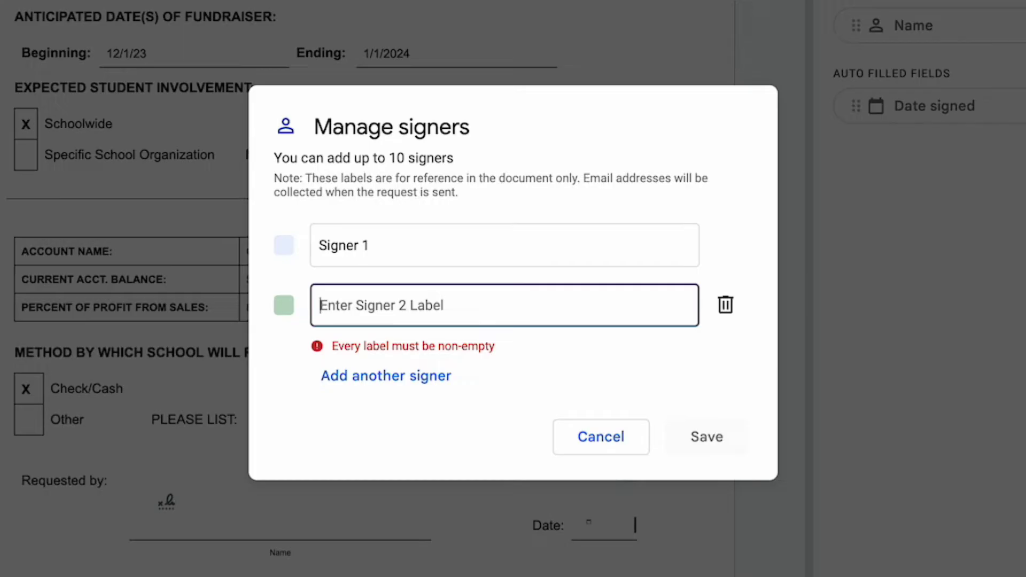
pyautogui.write('Signer 2')
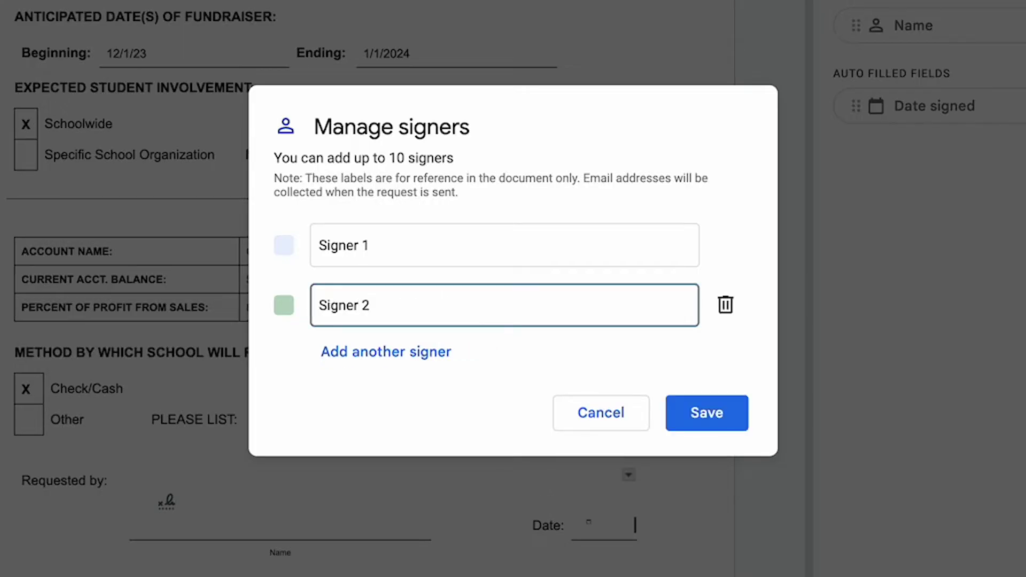
pyautogui.click(713, 416)
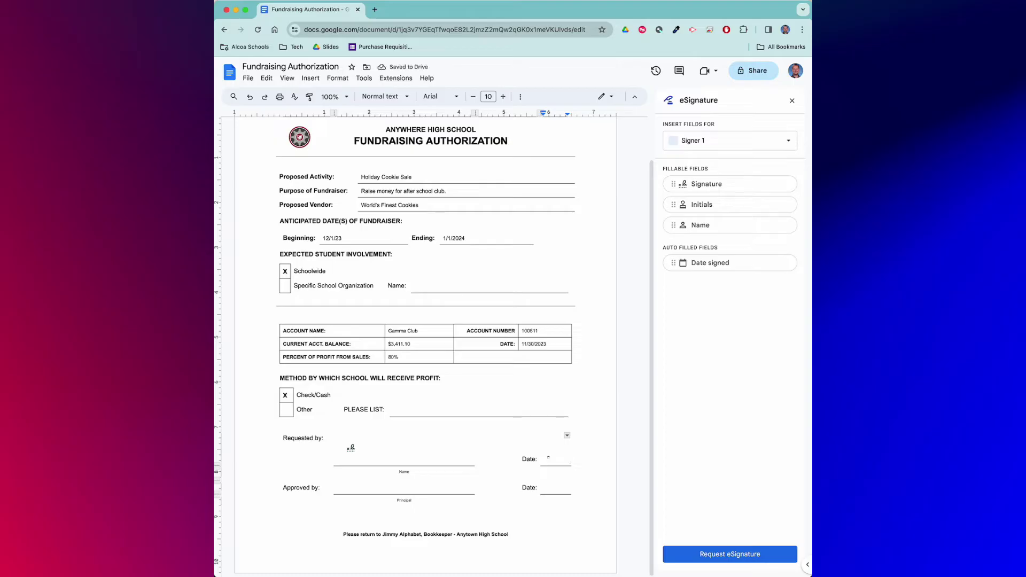
# Place Signer 2's signature and date-signed fields on the Approved by line
pyautogui.click(730, 141)
pyautogui.click(694, 192)
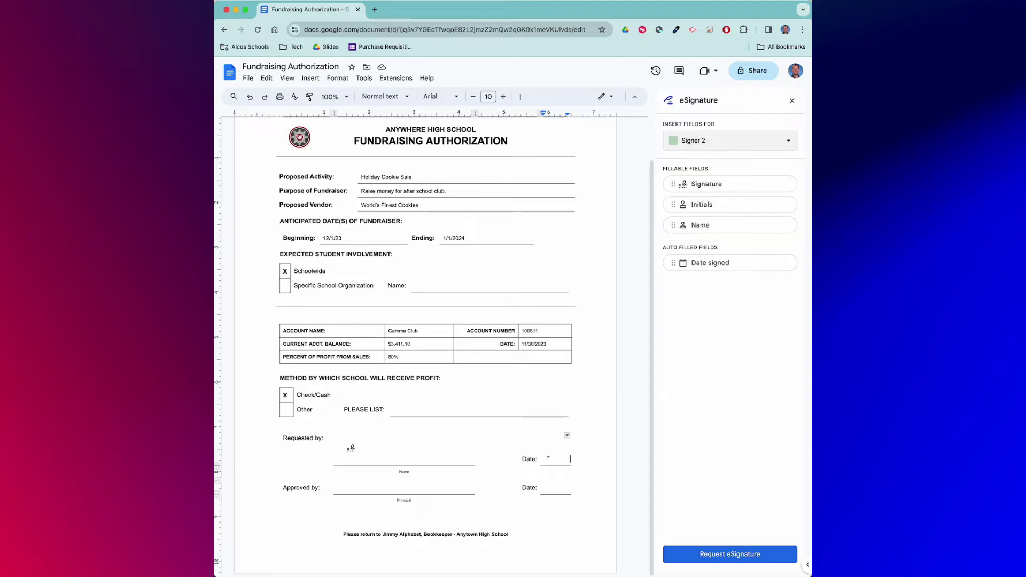
pyautogui.moveTo(694, 183)
pyautogui.mouseDown()
pyautogui.moveTo(607, 348)
pyautogui.moveTo(354, 497)
pyautogui.mouseUp()
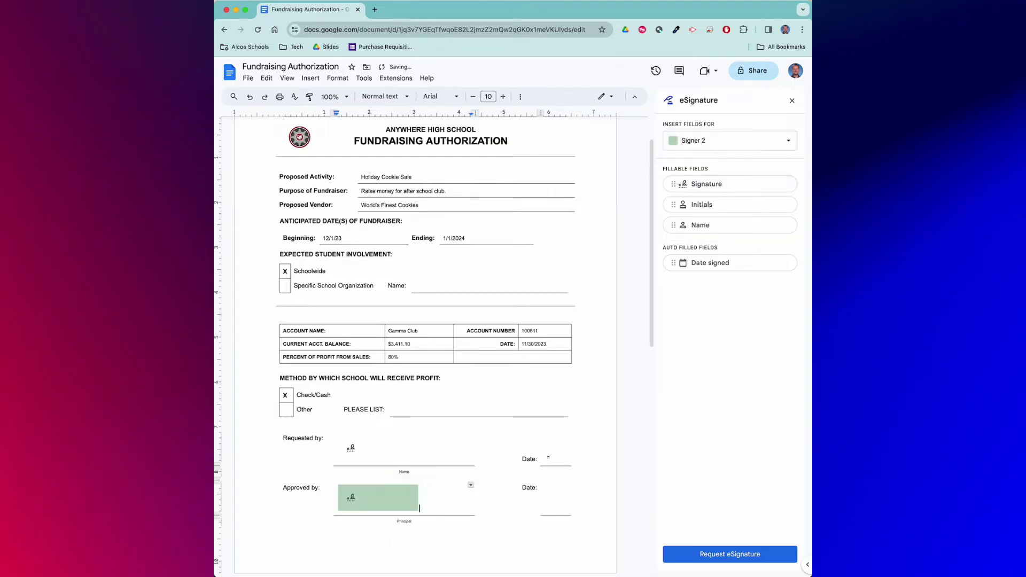
pyautogui.moveTo(710, 263); pyautogui.dragTo(556, 505)
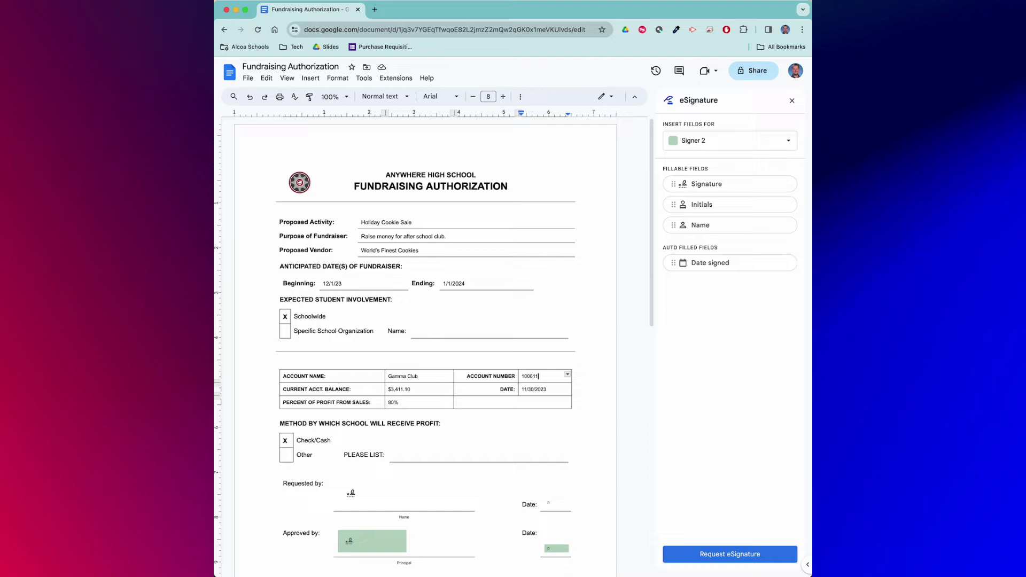
# Request eSignatures from both signers' emails with message 'Please sign and return the attached document.'
pyautogui.click(771, 554)
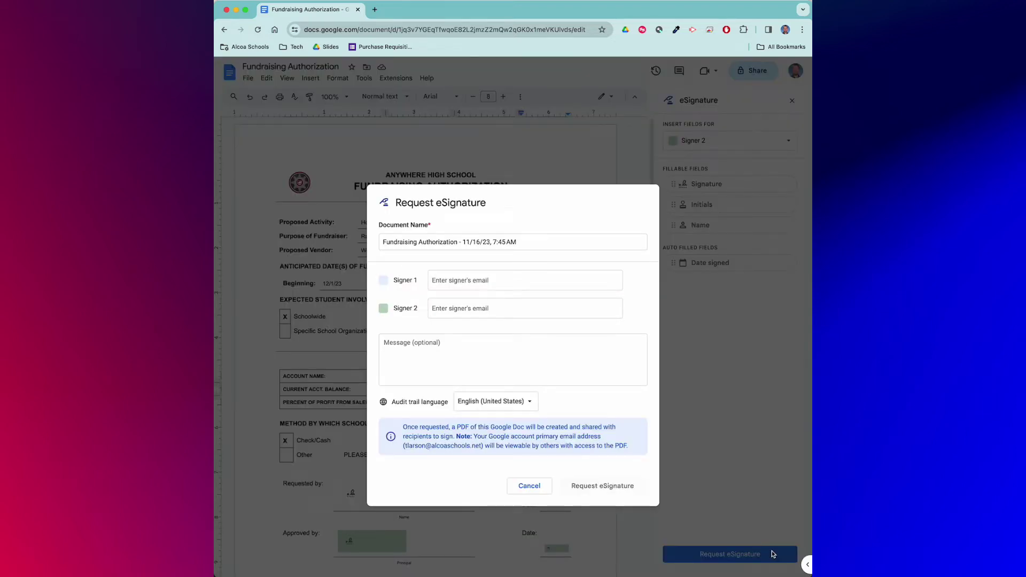
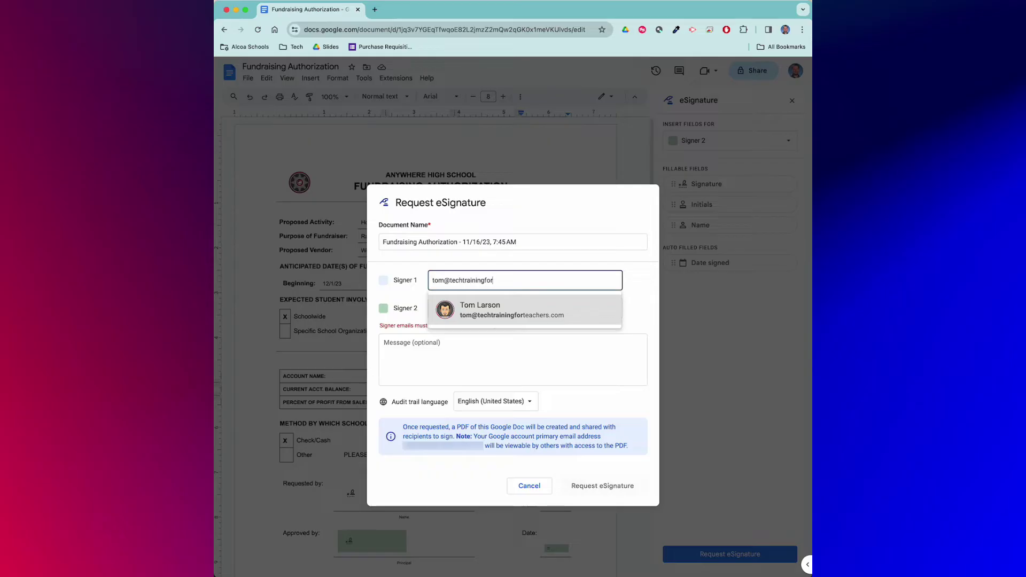
pyautogui.press('Return')
pyautogui.press('Tab')
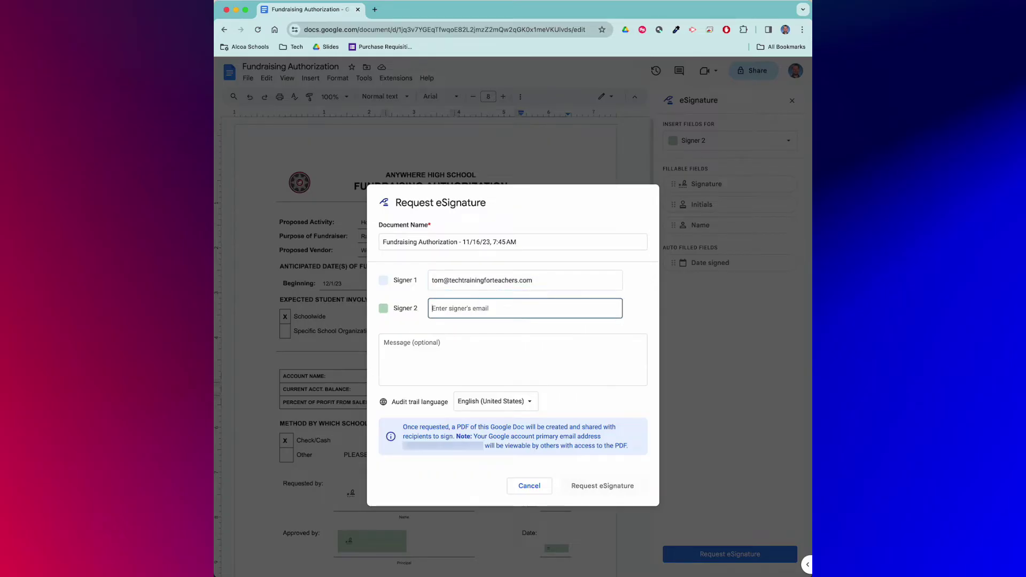
pyautogui.press('Return')
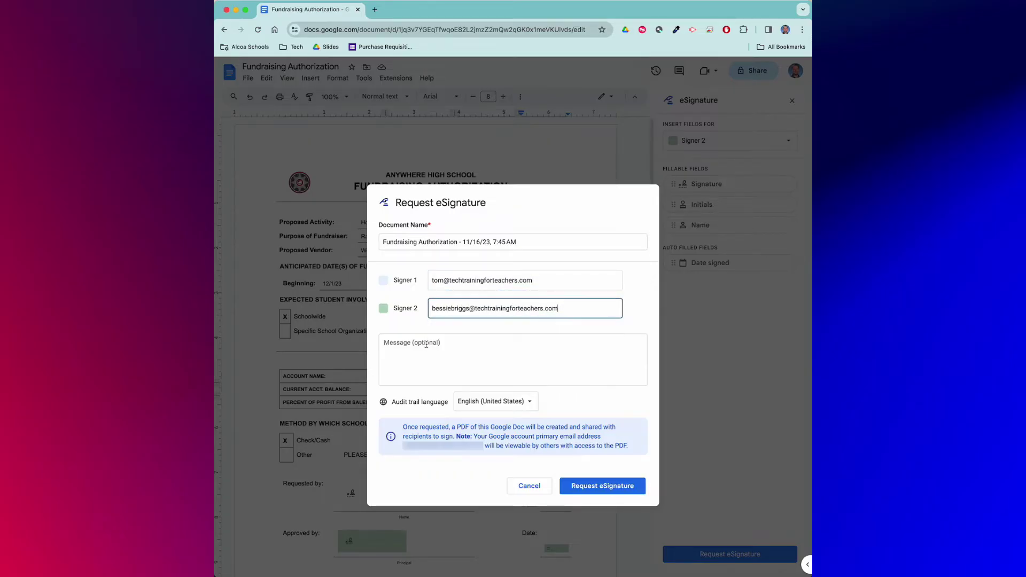
pyautogui.press('Tab')
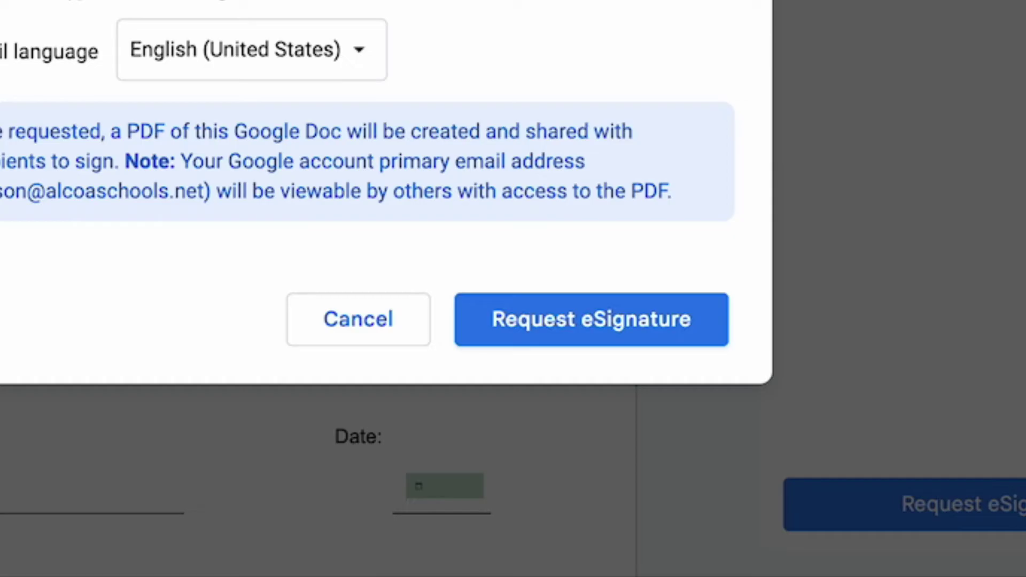
pyautogui.click(711, 315)
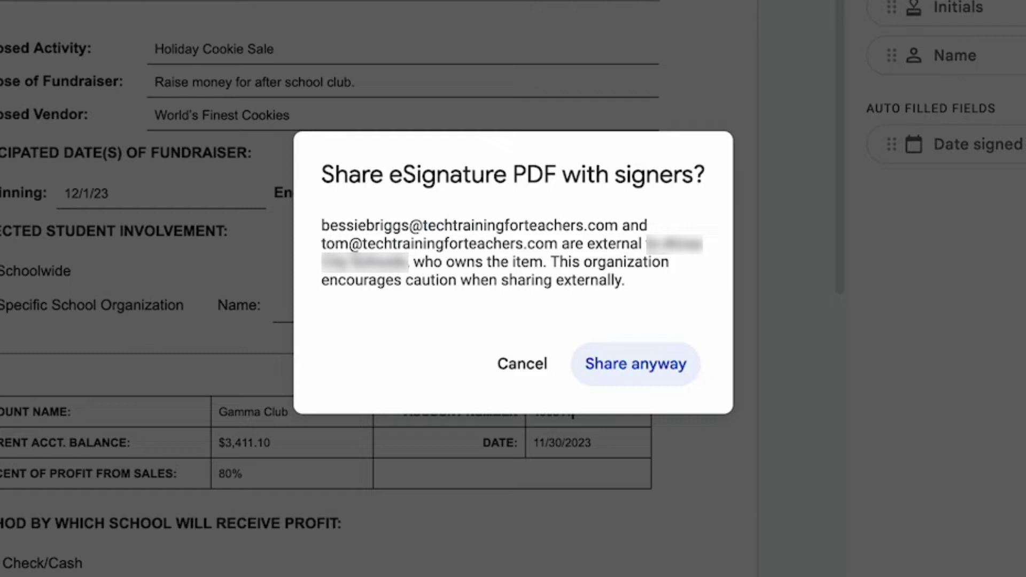
# Confirm sharing the eSignature PDF with the external signers using Share anyway
pyautogui.click(662, 376)
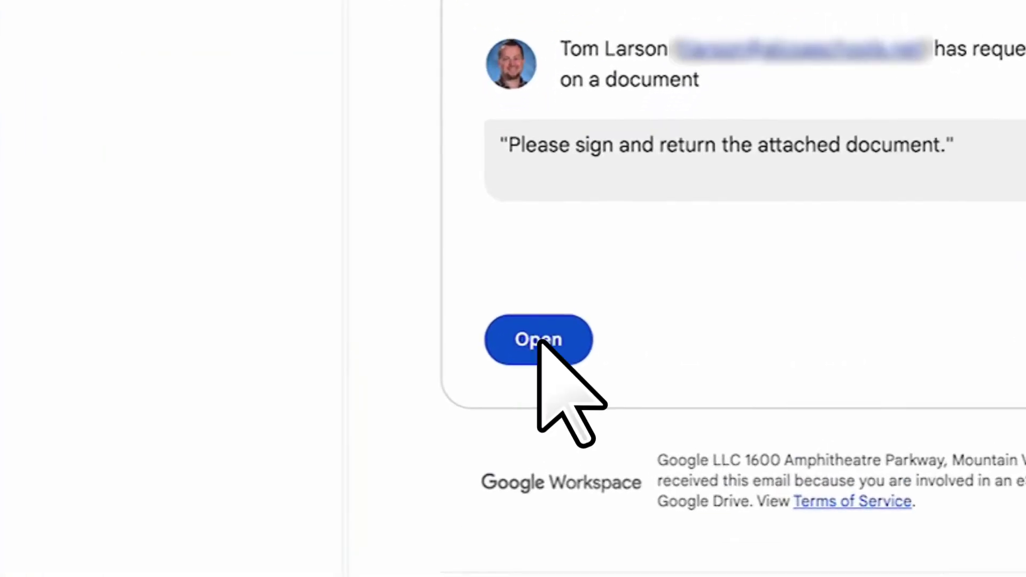
# Open the emailed document and sign Approved by with the signer's full name and initials
pyautogui.click(538, 341)
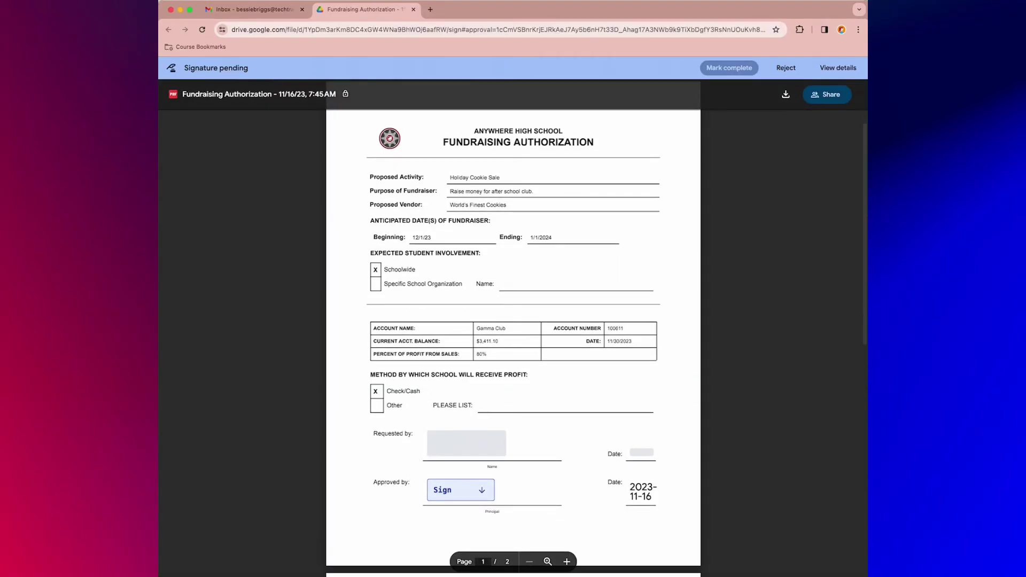
pyautogui.scroll(-2, 513, 321)
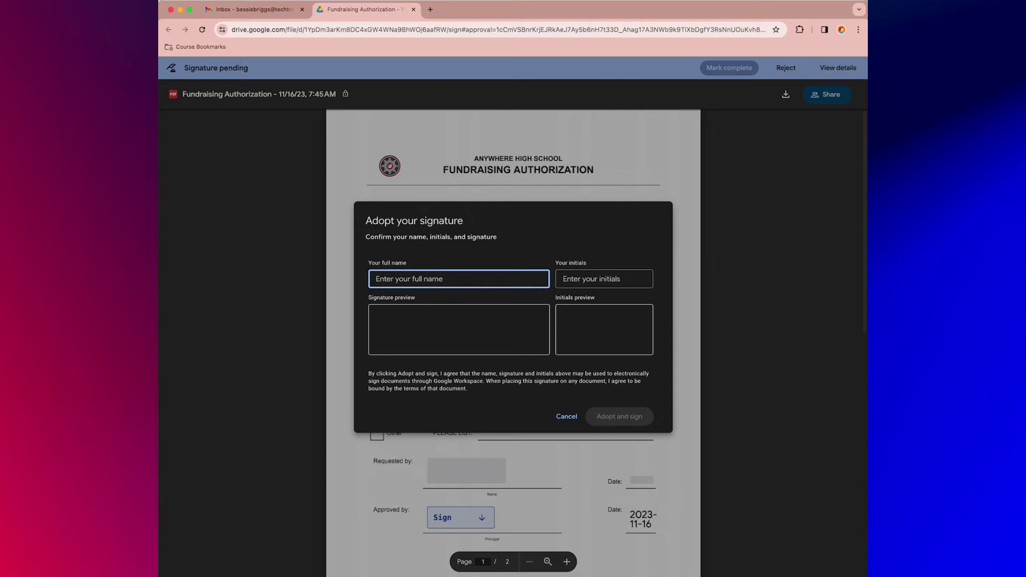
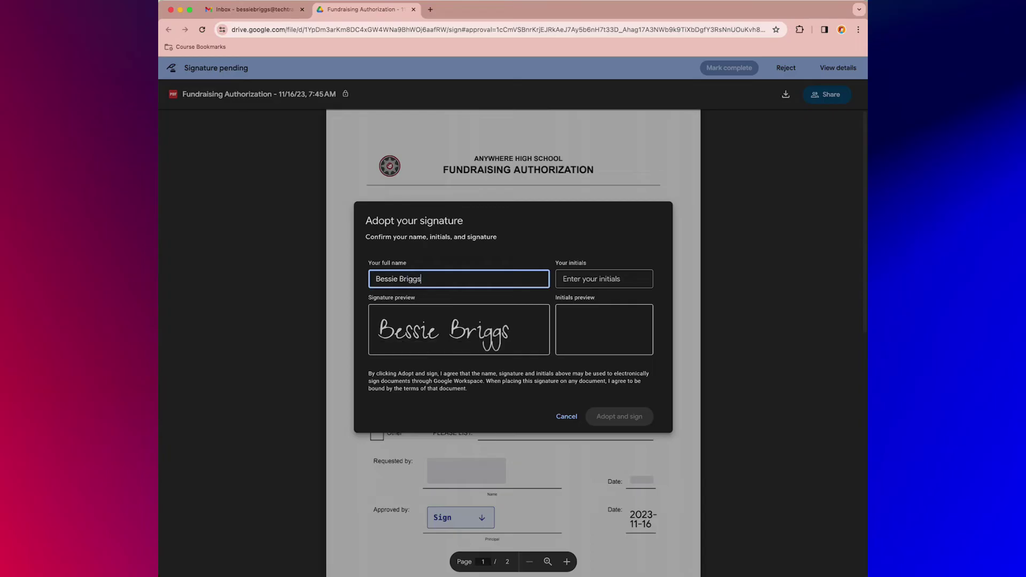
pyautogui.press('Tab')
pyautogui.write('BB')
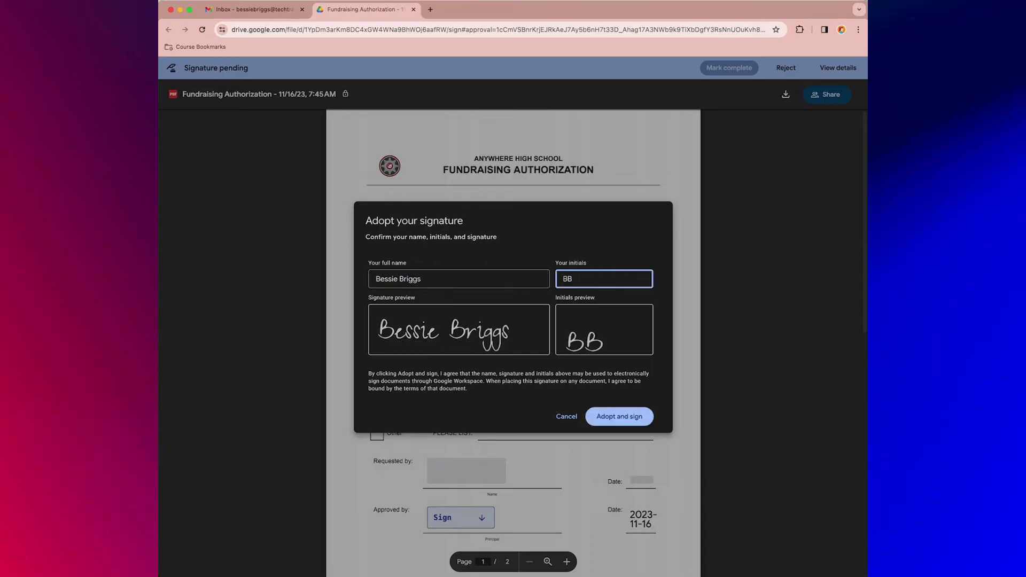
pyautogui.press('Return')
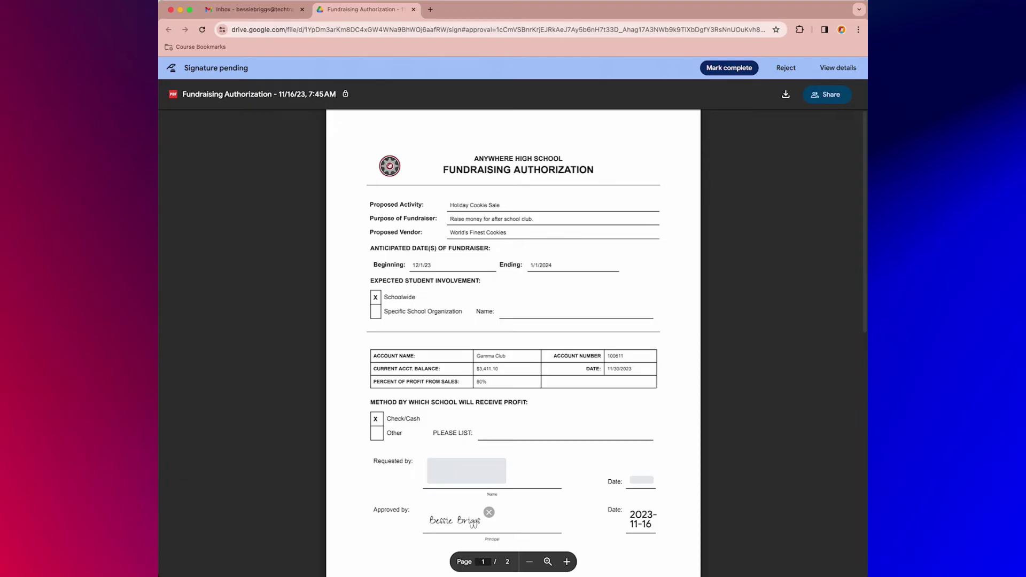
# Mark the document complete and agree to the eSignature terms of service
pyautogui.click(743, 70)
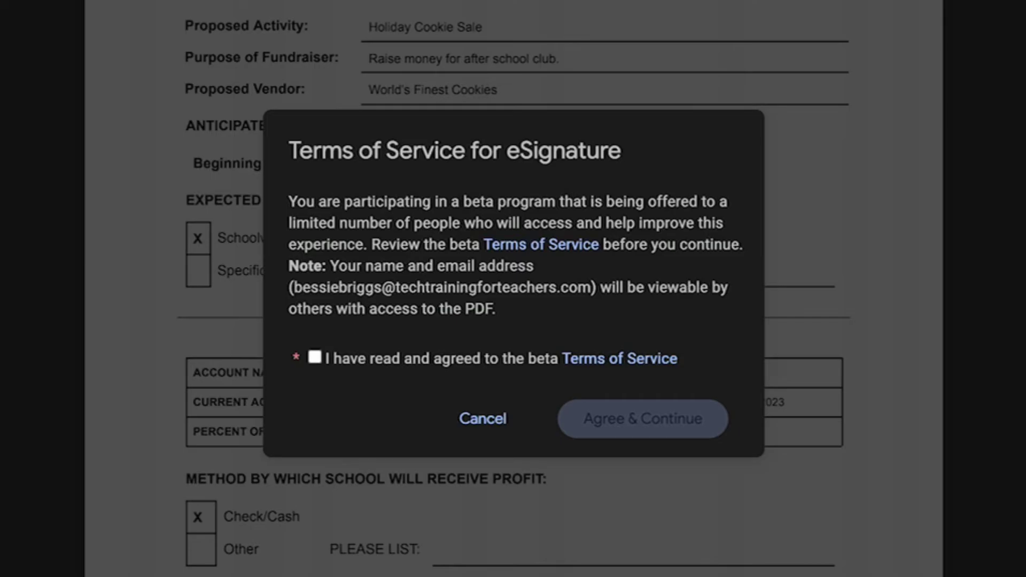
pyautogui.click(315, 357)
pyautogui.click(642, 419)
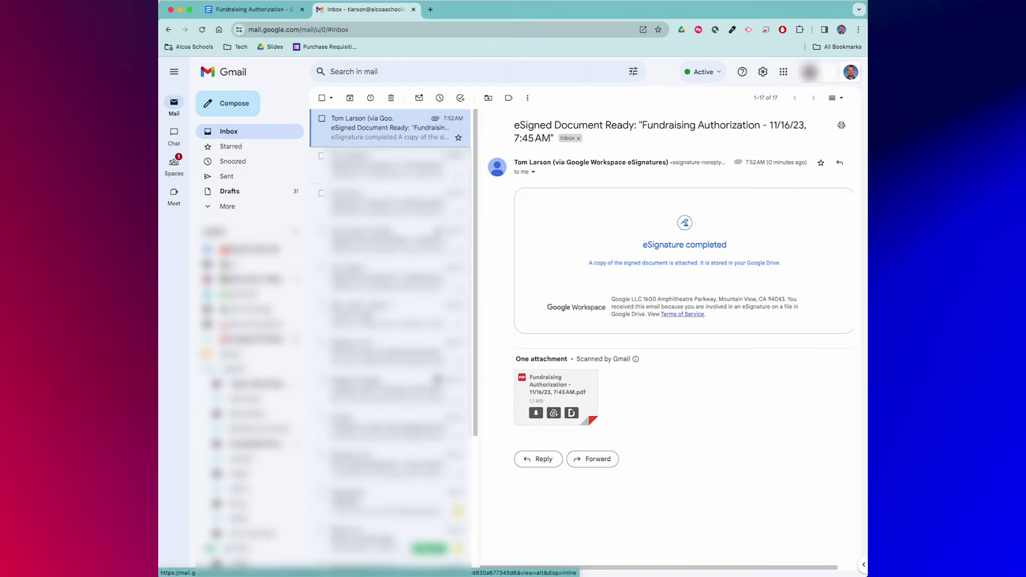
# Open the signed PDF attachment and scroll down to its page 3 activity log
pyautogui.click(555, 387)
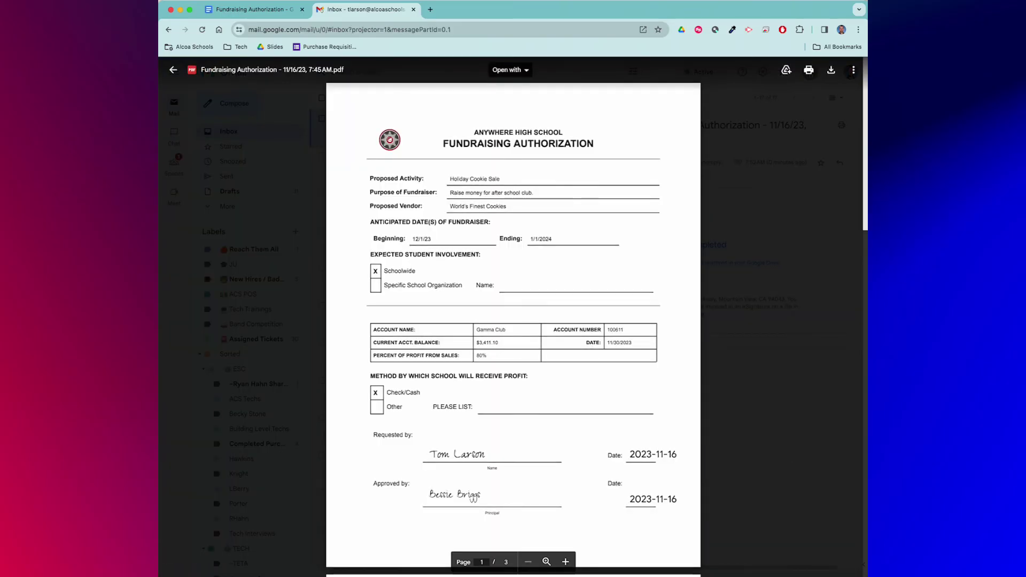
pyautogui.scroll(-10, 513, 321)
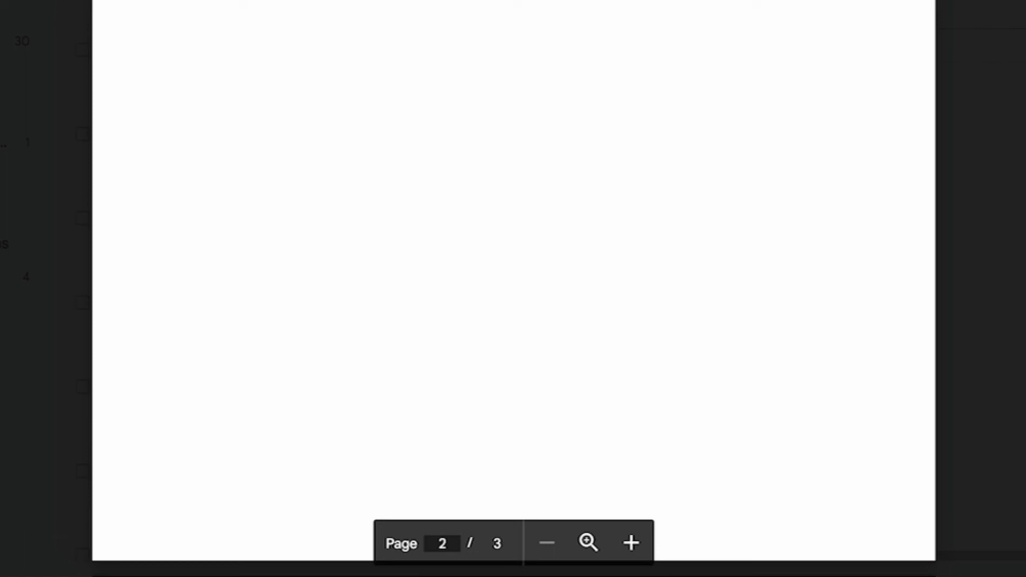
pyautogui.scroll(-10, 513, 289)
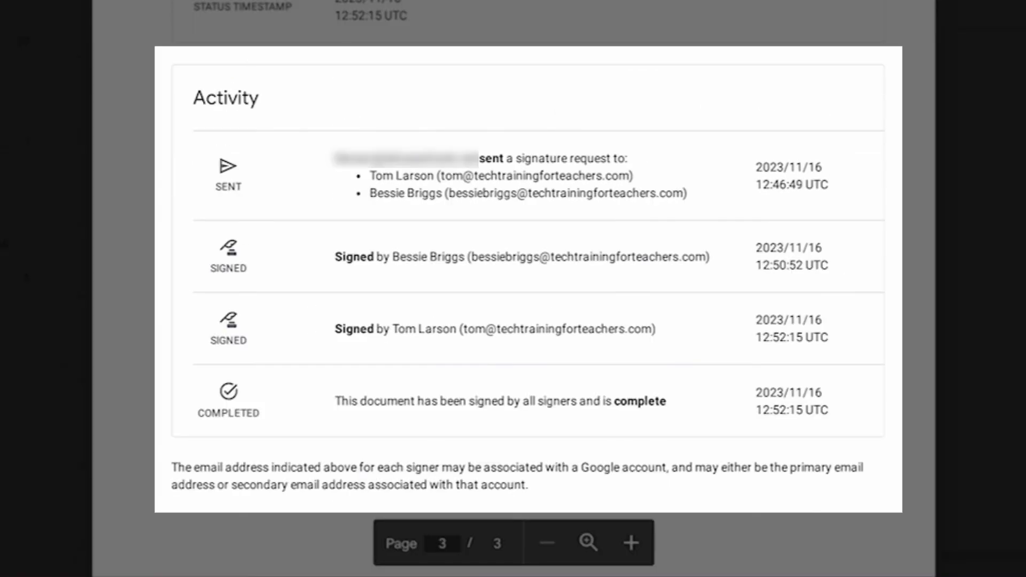